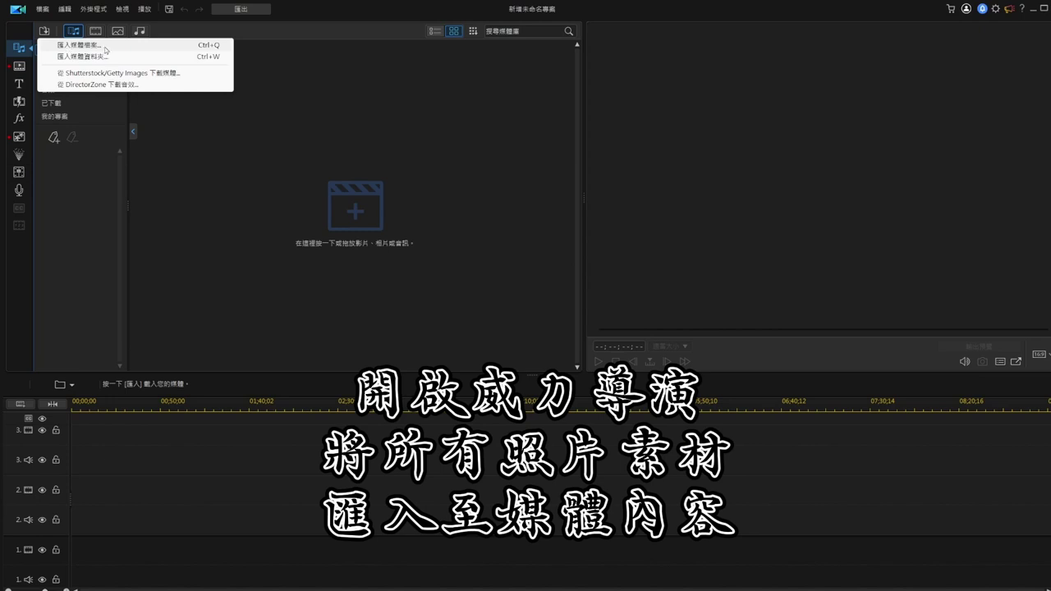
Step: Browse the Downloads folder for media files to import and select everything from the photo starting 11034226 through popo-05
left_click(105, 47)
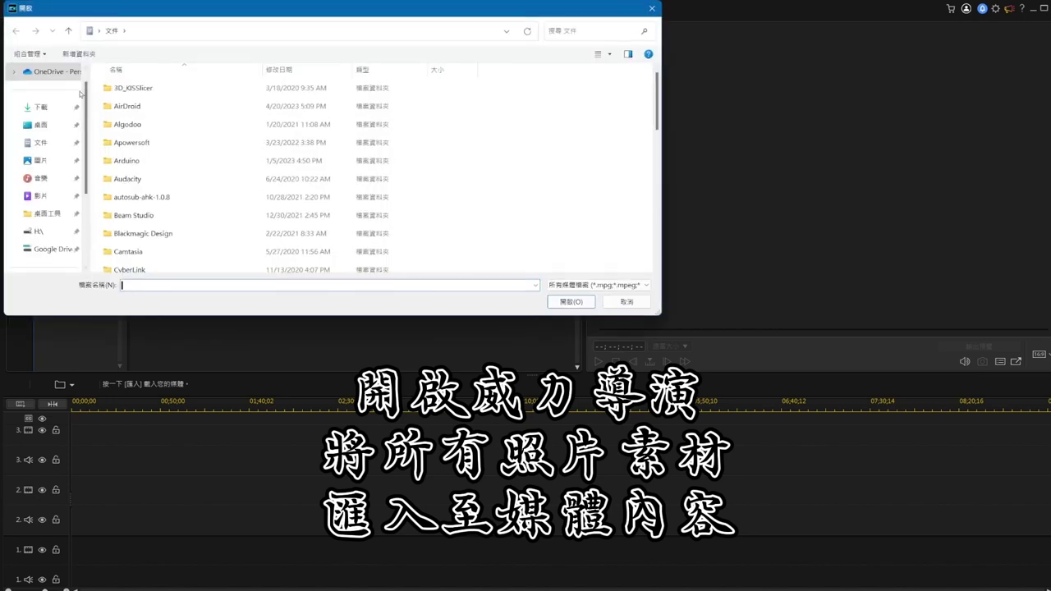
left_click(41, 107)
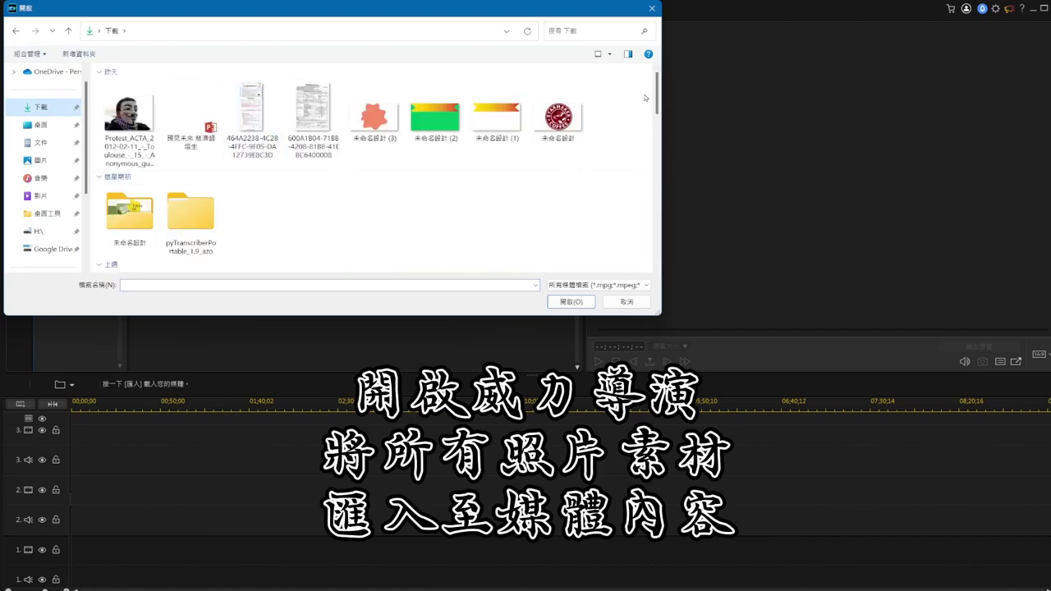
left_click_drag(657, 93, 648, 191)
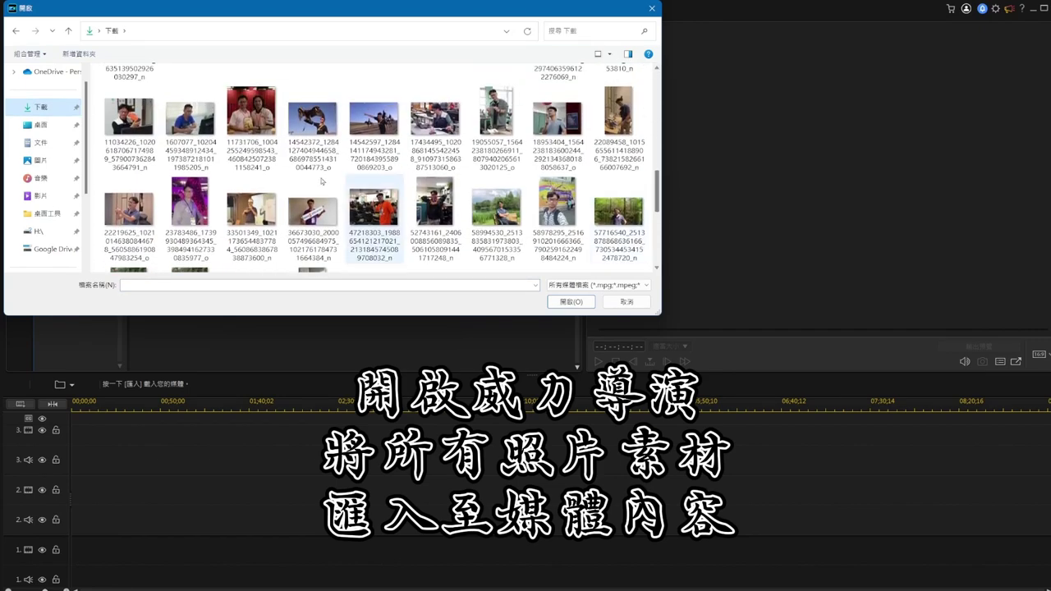
left_click(141, 129)
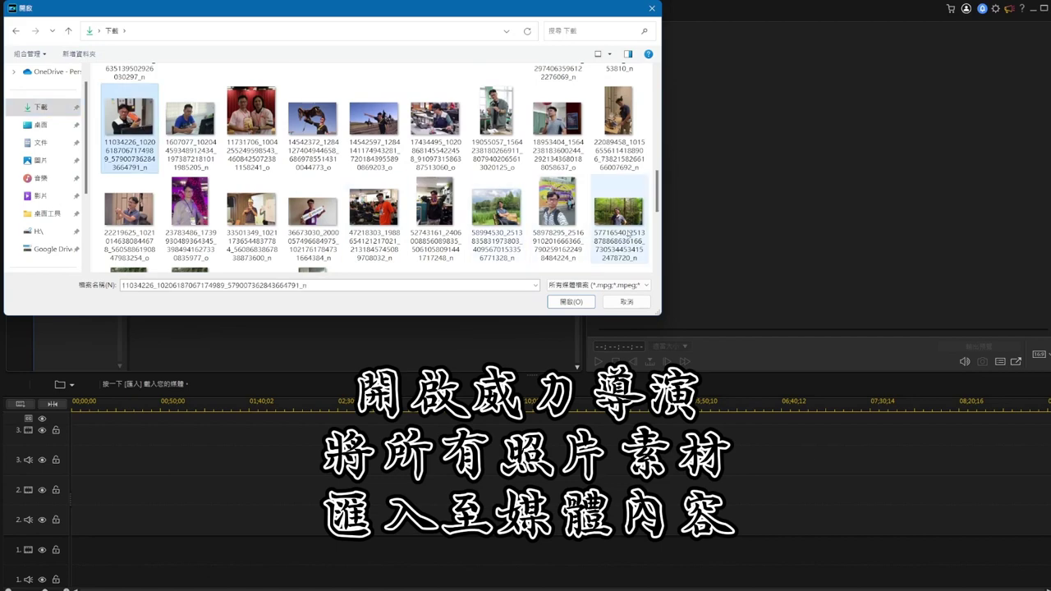
left_click(629, 233, "shift")
left_click_drag(658, 204, 656, 229)
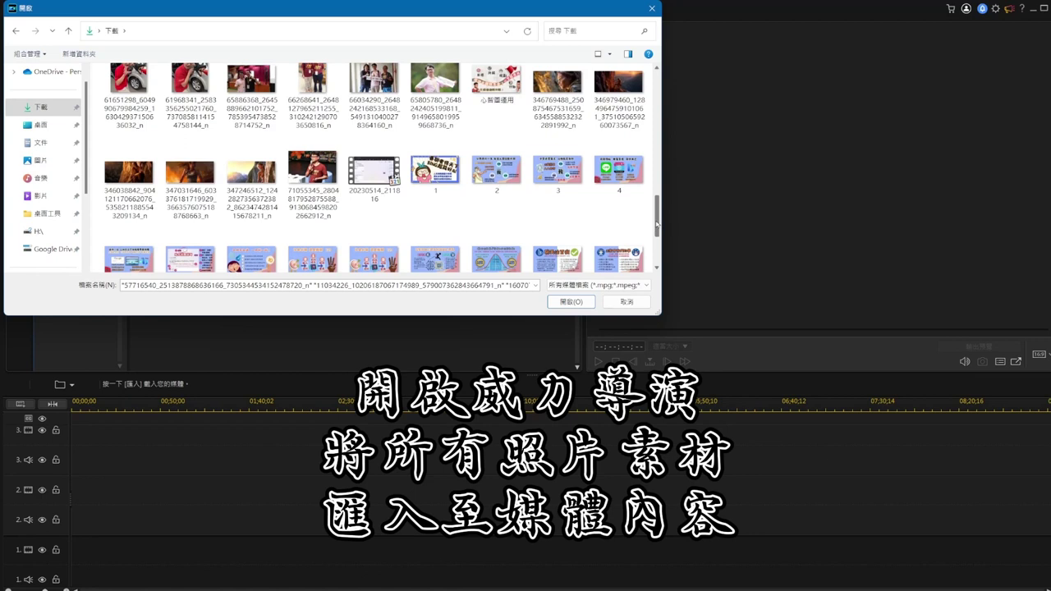
left_click_drag(657, 222, 657, 235)
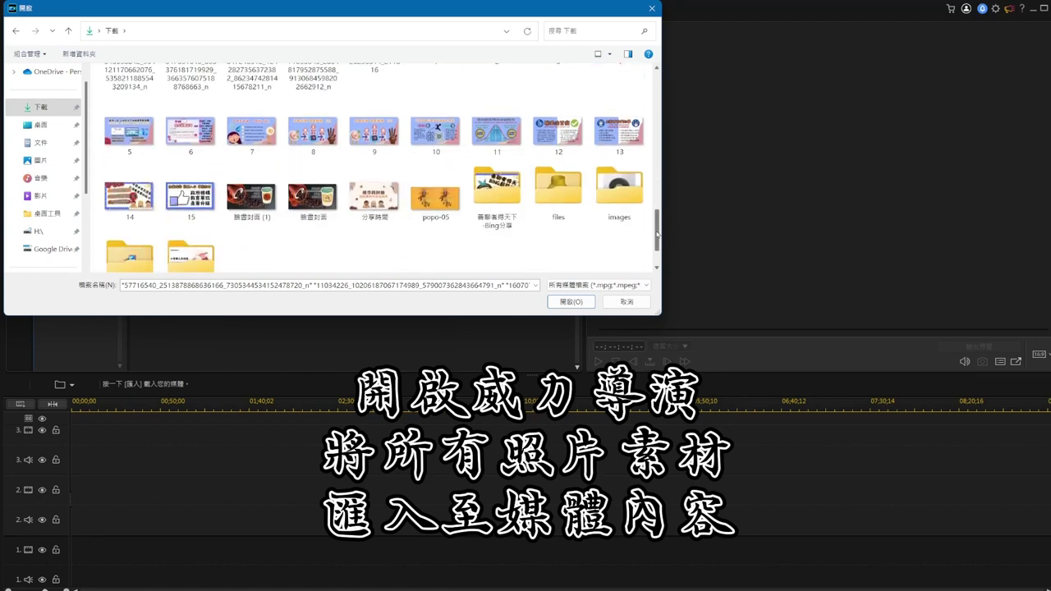
left_click(620, 131, "shift")
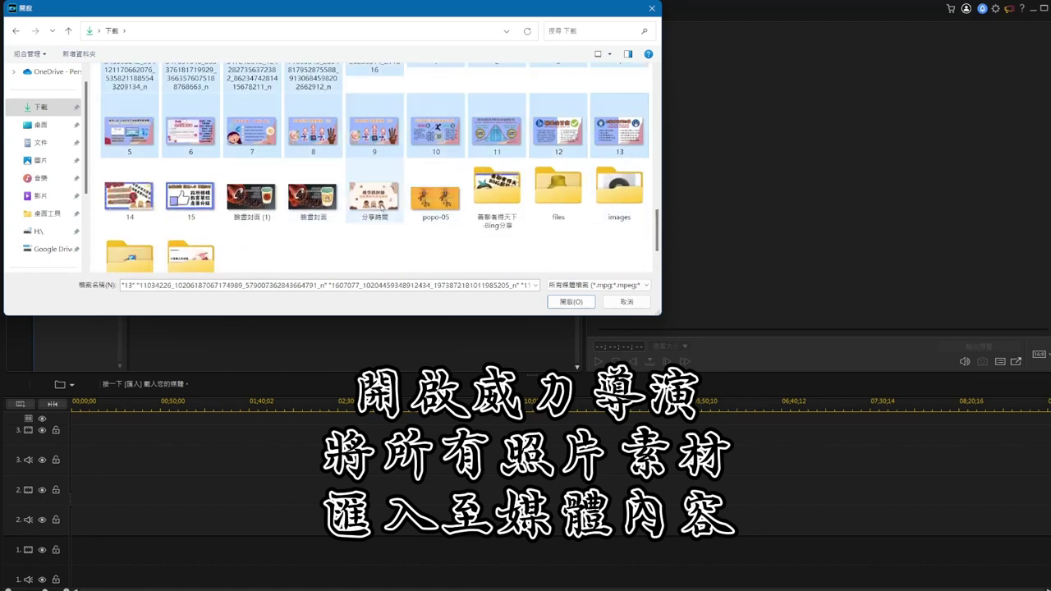
left_click(427, 202, "shift")
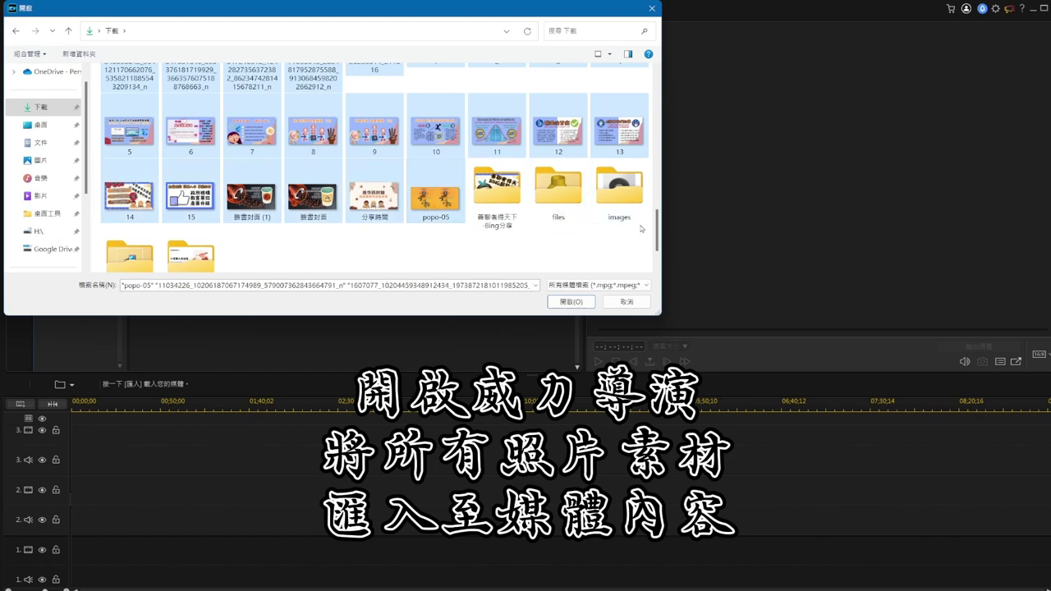
Step: Exclude the video 20230514_211816 from the selection and import the remaining images into the media library
left_click_drag(657, 223, 658, 210)
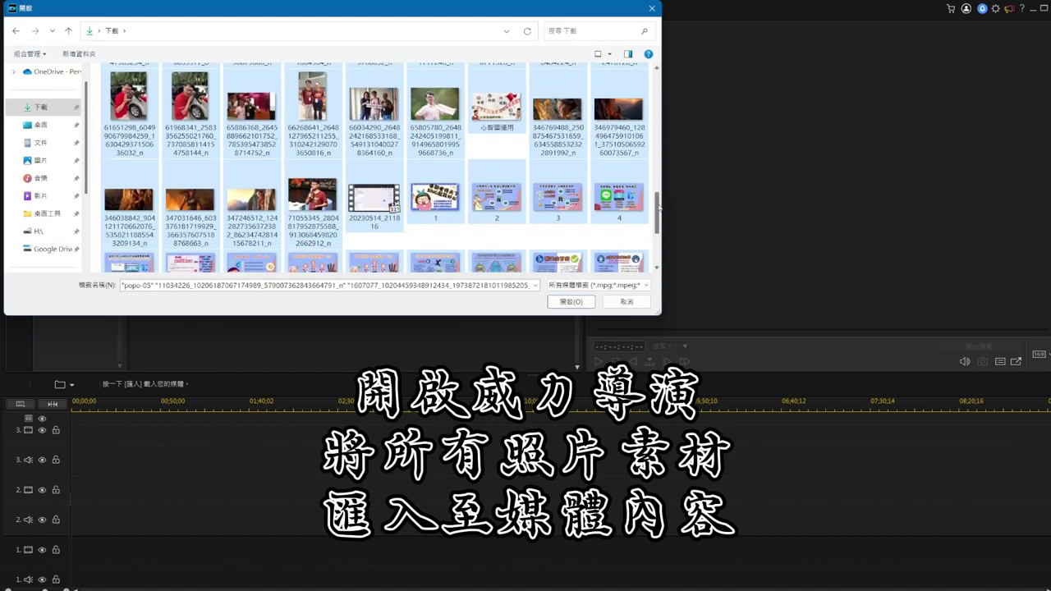
left_click(375, 206, "ctrl")
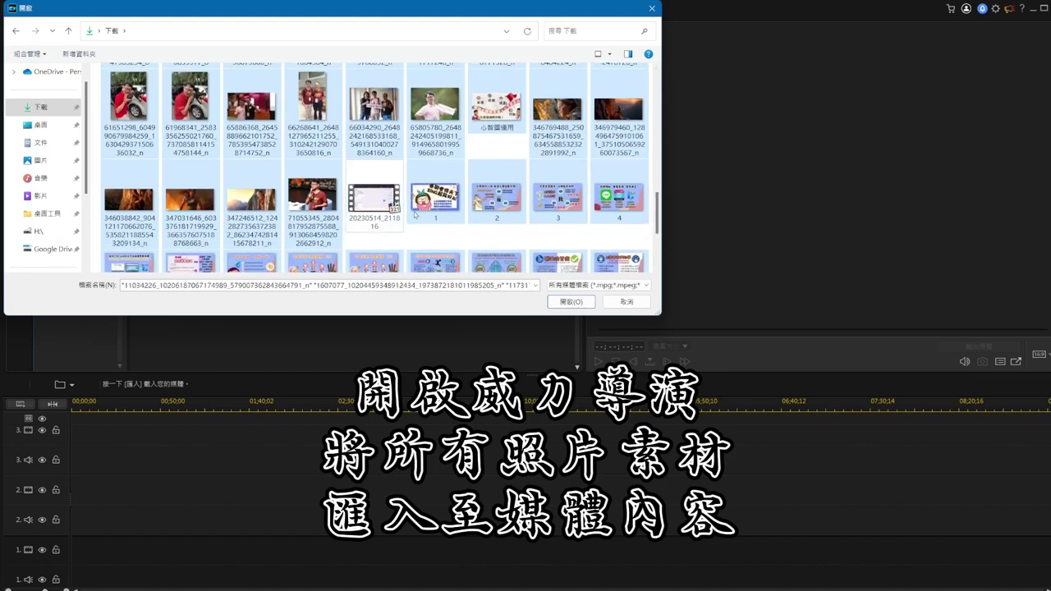
left_click(569, 302)
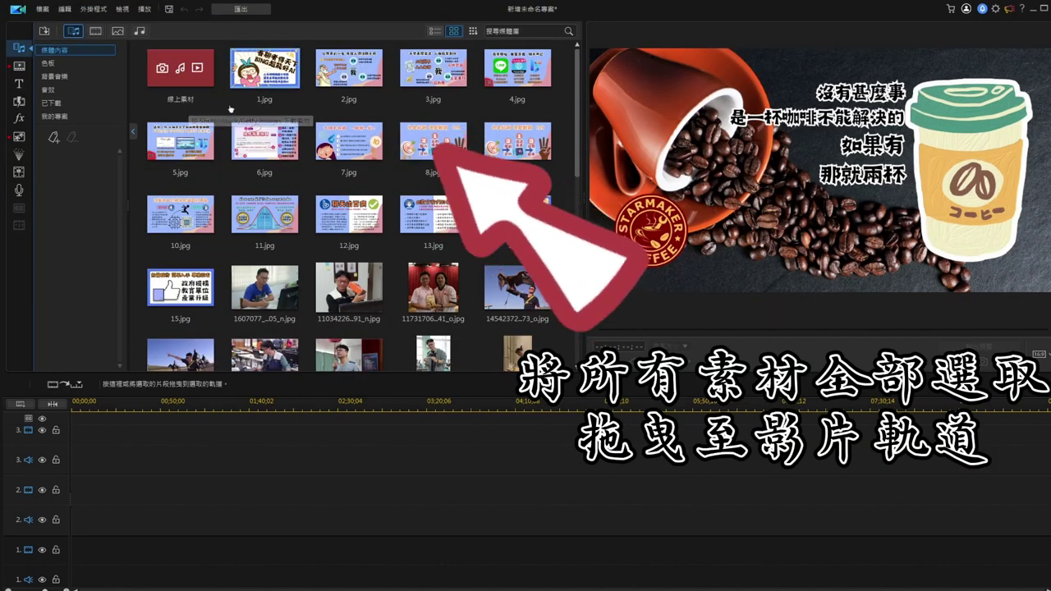
Step: Select all imported images in the media library and place them at the start of video track 3
left_click(264, 68)
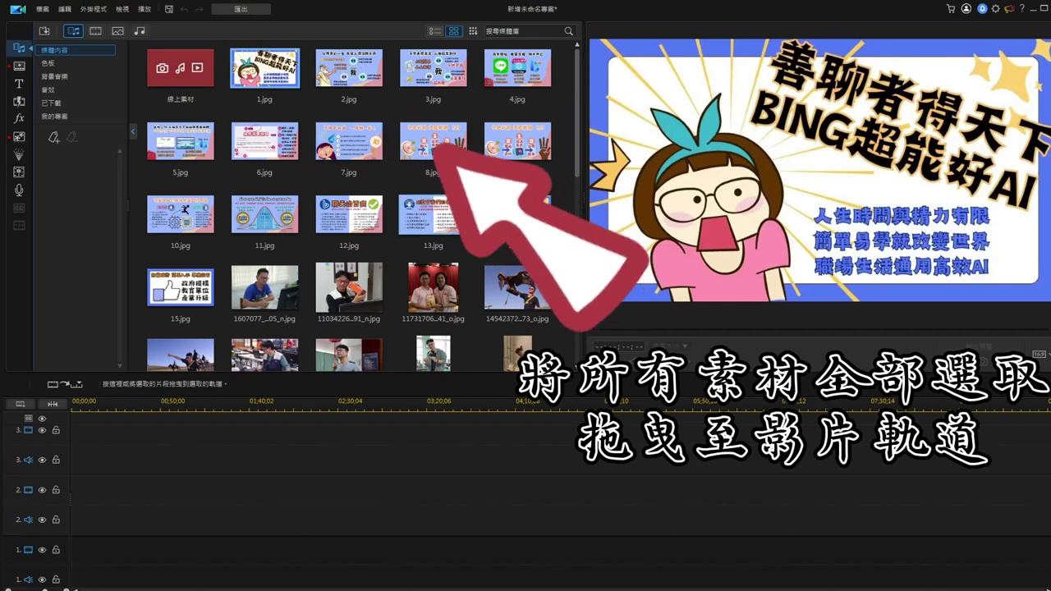
scroll(349, 206, "down", 10)
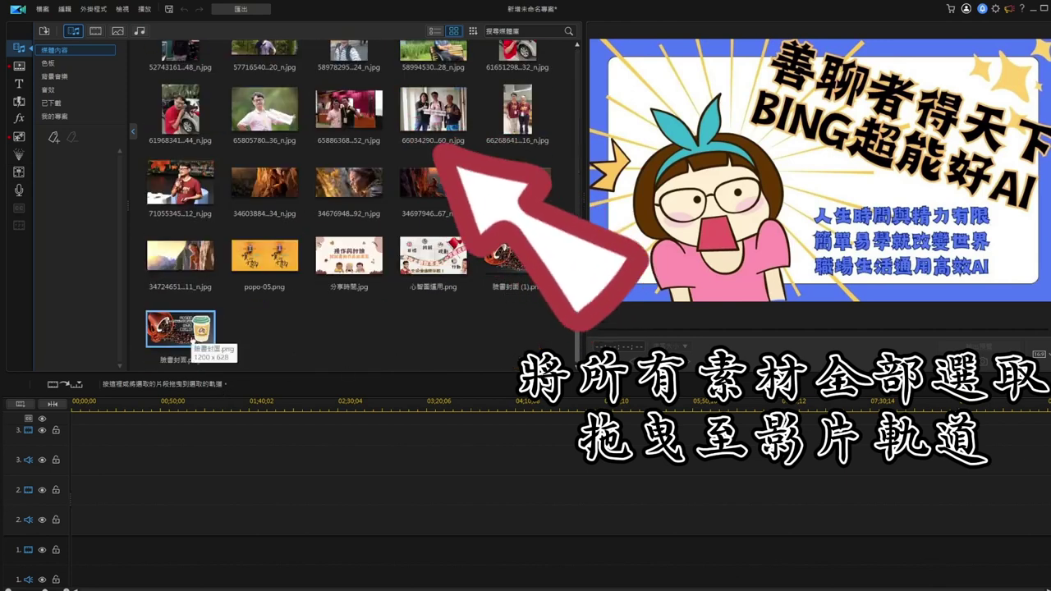
key("ctrl+a")
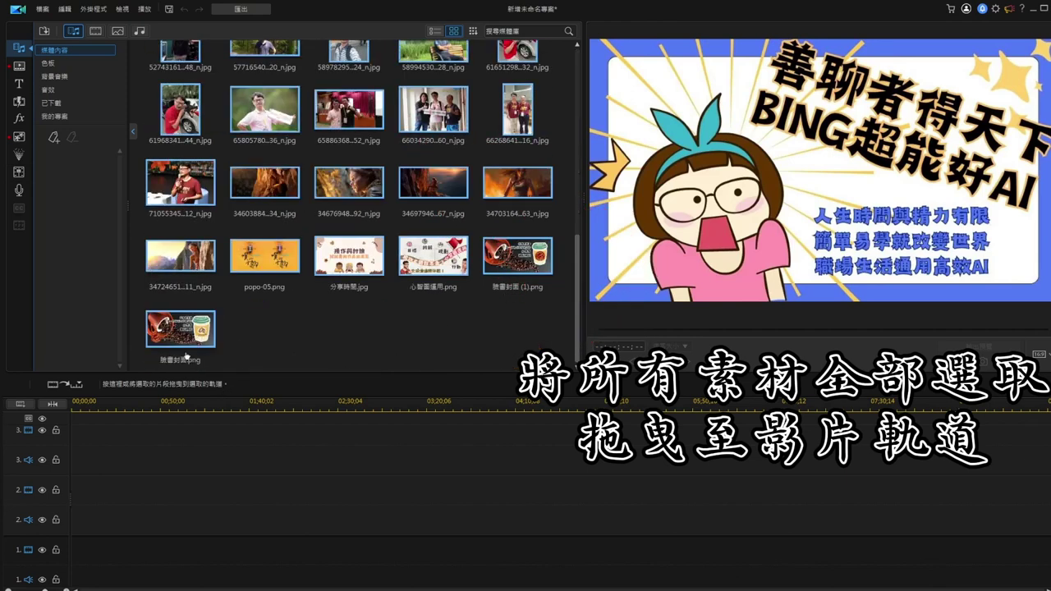
left_click_drag(186, 357, 73, 437)
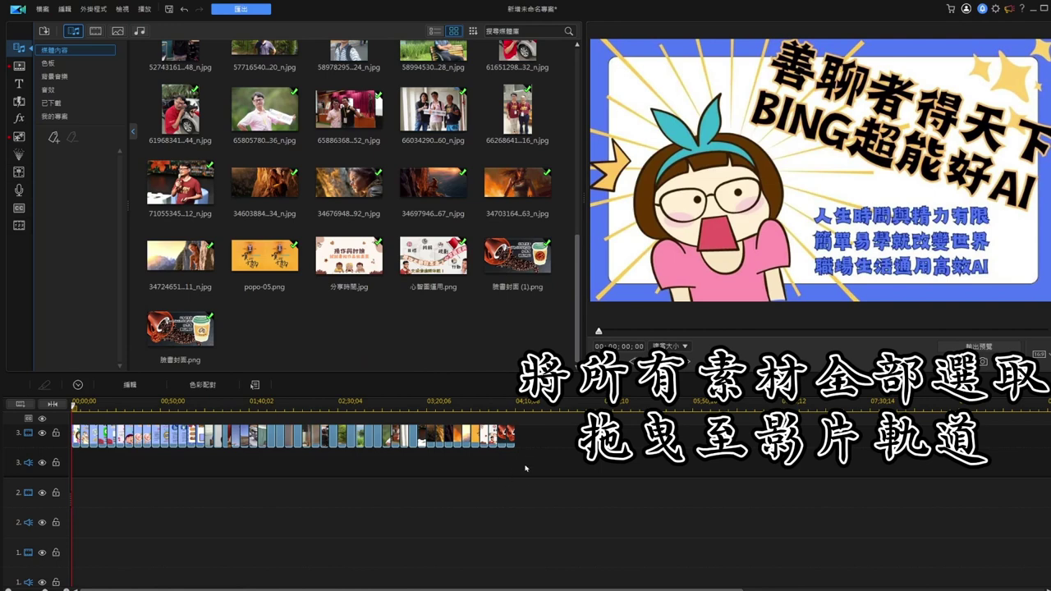
left_click_drag(522, 465, 213, 402)
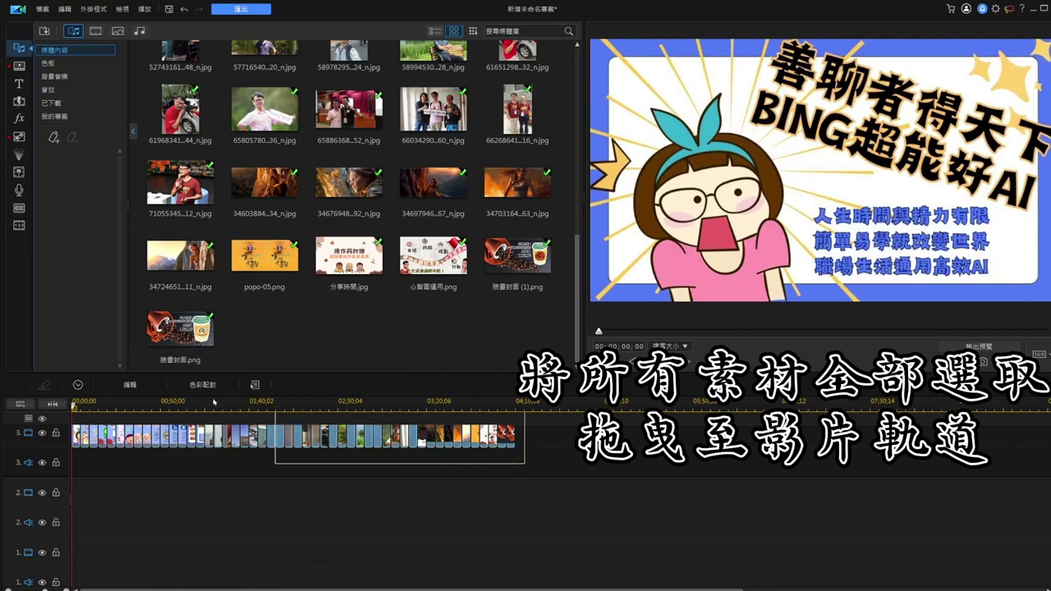
left_click_drag(52, 404, 59, 438)
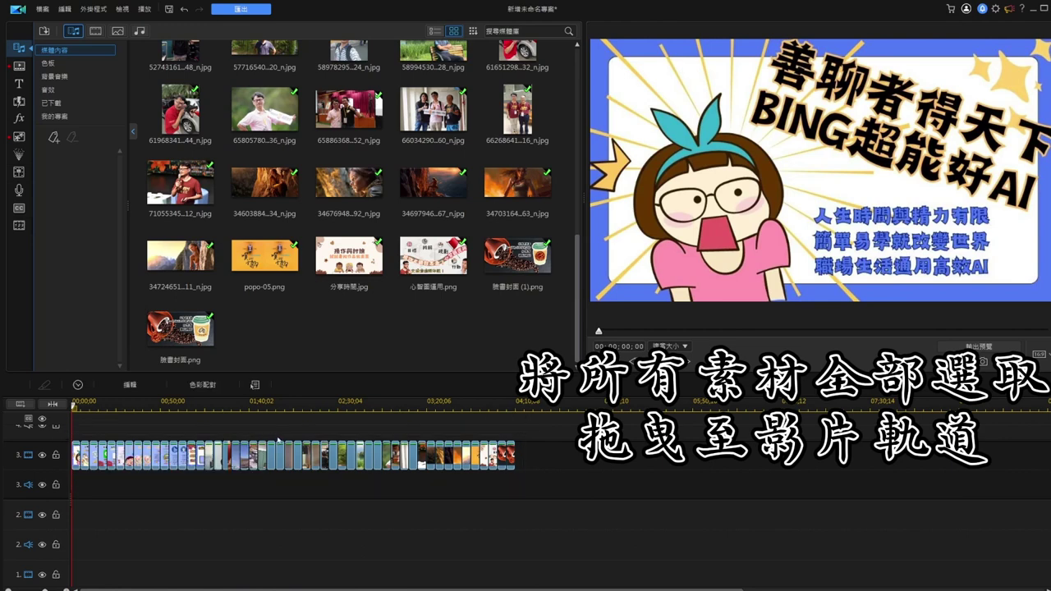
left_click(549, 451)
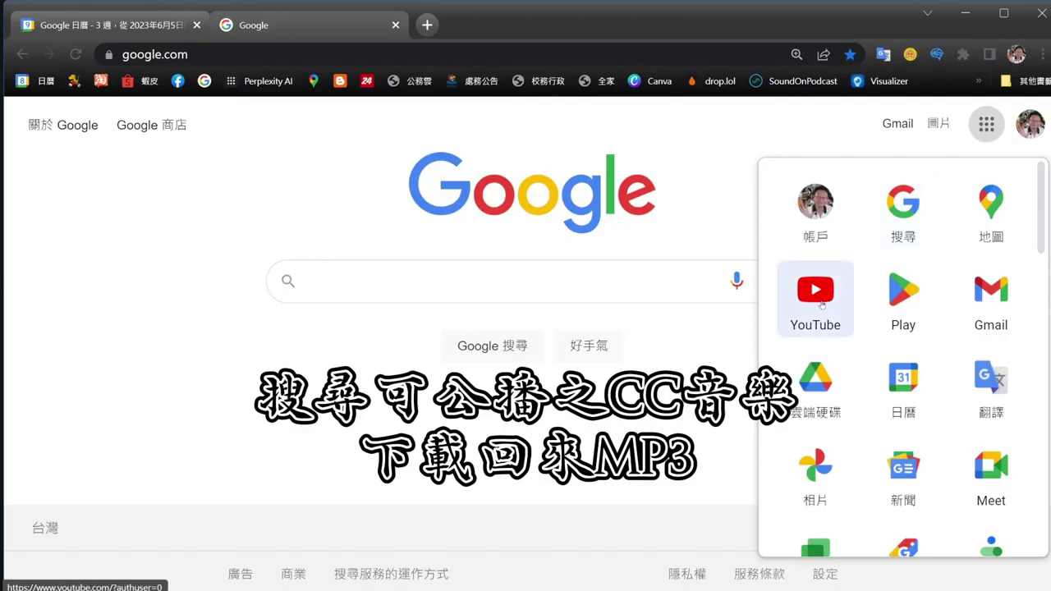
Step: Switch to YouTube in Chrome, enter YouTube Studio from the account, and open its audio library (音樂庫)
left_click(821, 306)
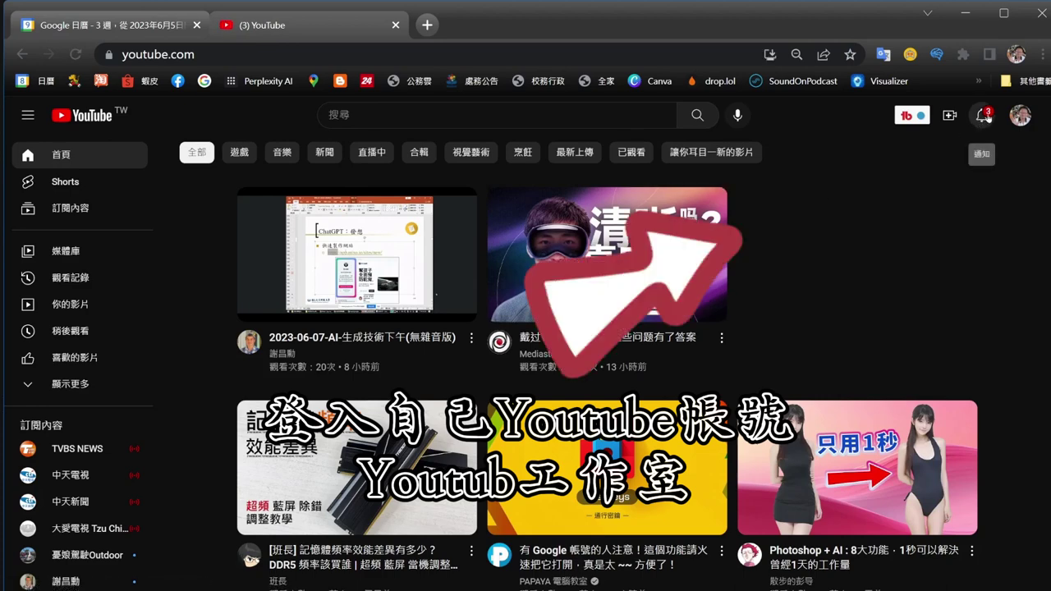
left_click(1020, 115)
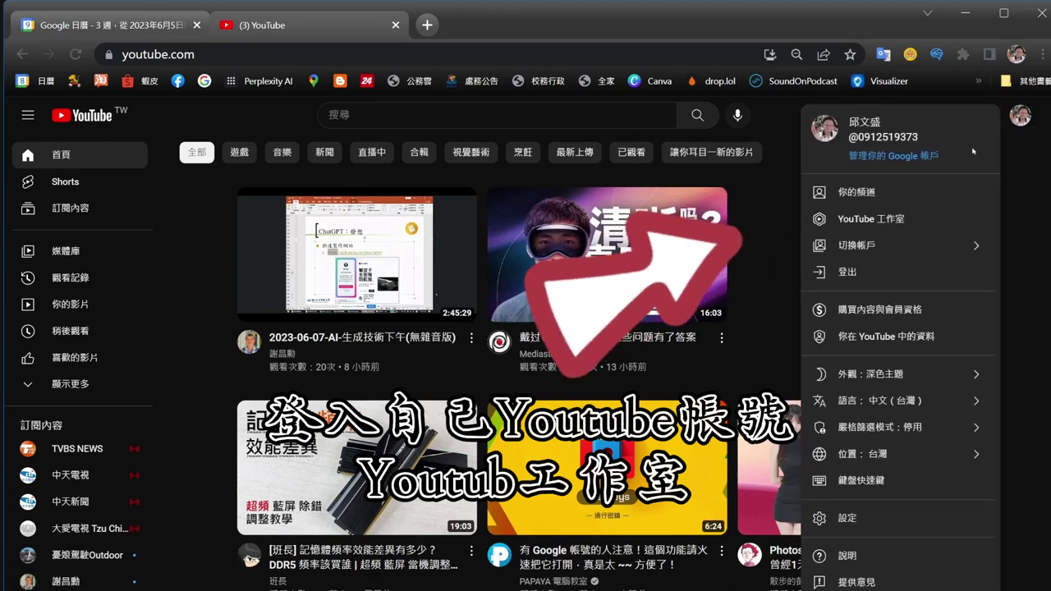
left_click(914, 220)
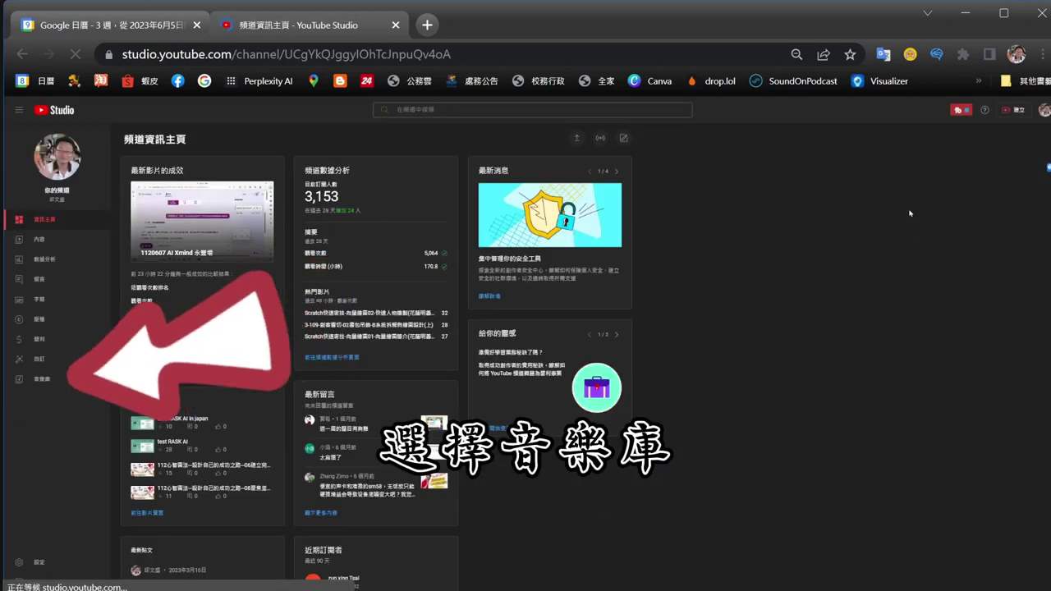
left_click(63, 384)
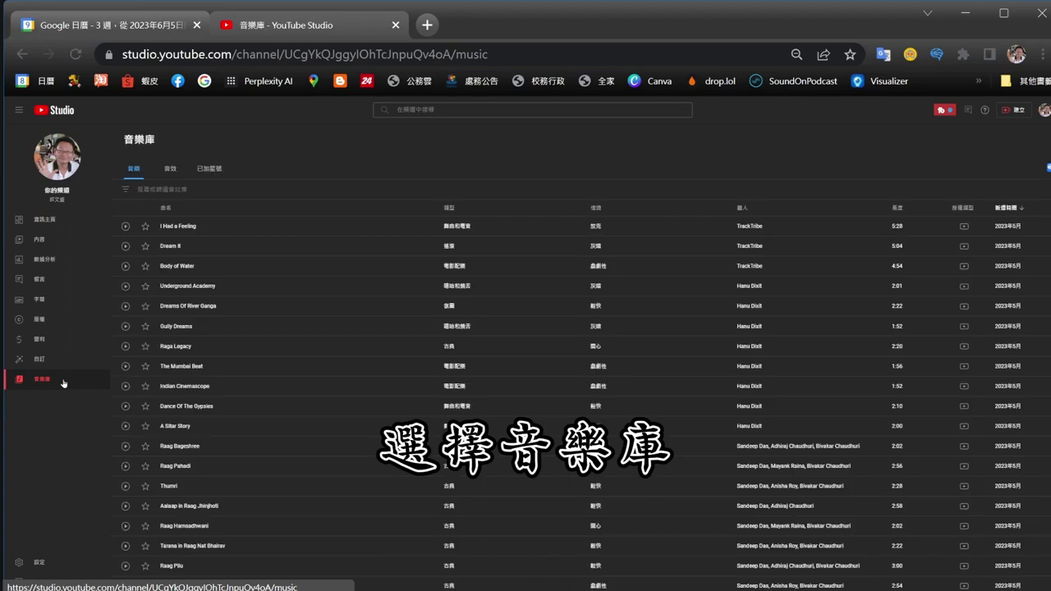
Step: Filter the audio library to the 流行 genre, and preview and download the track Dove Love
key("ctrl+plus")
key("ctrl+plus")
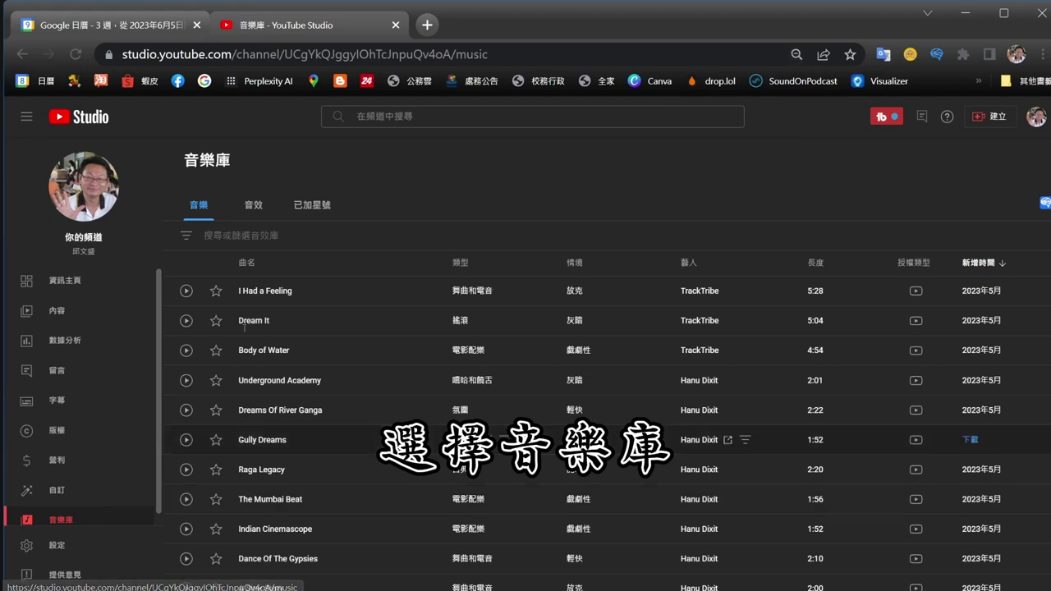
left_click(238, 236)
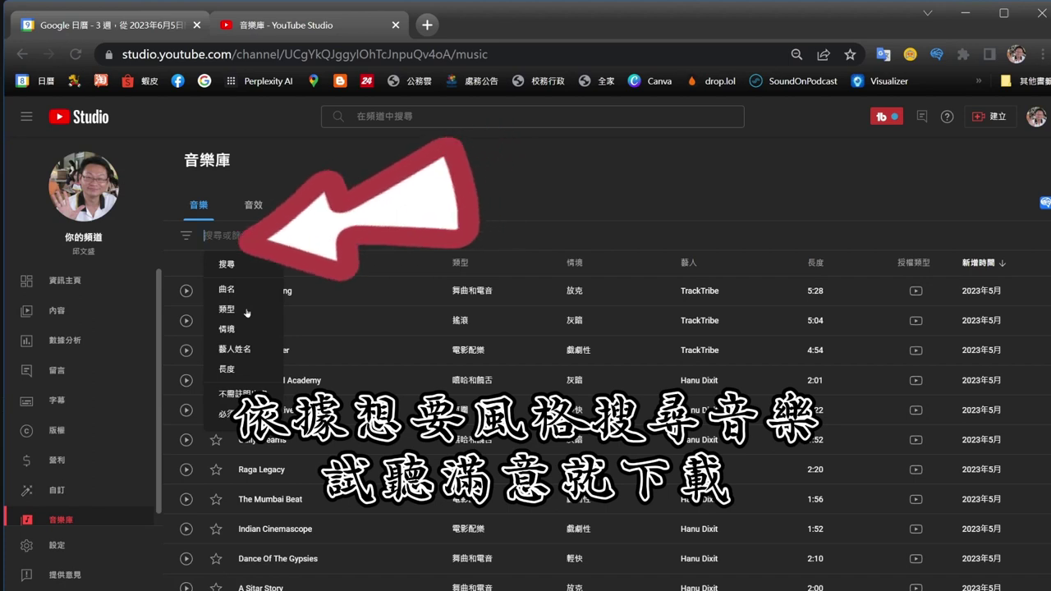
left_click(246, 310)
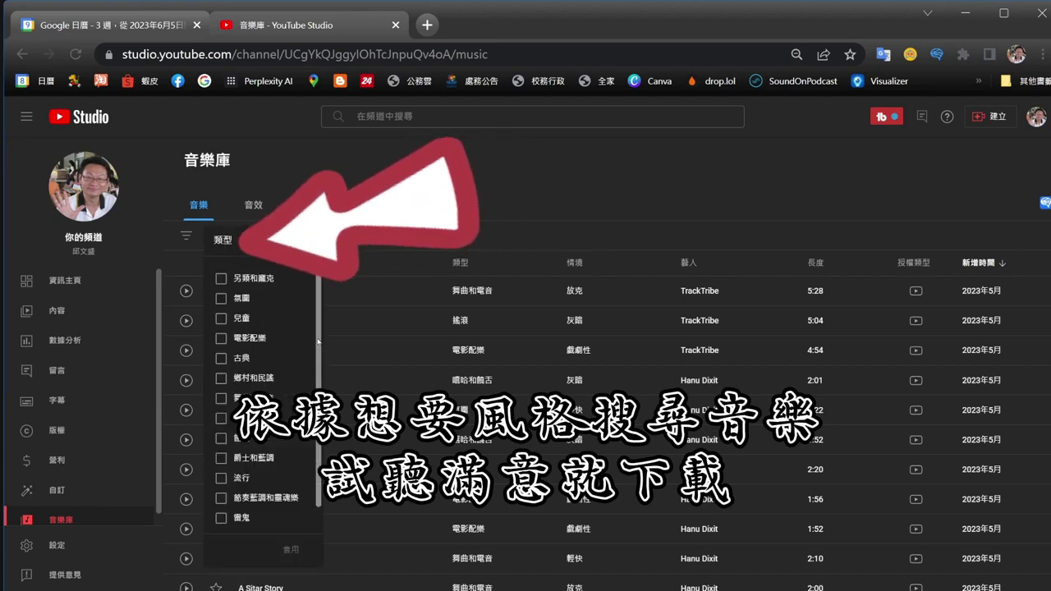
scroll(317, 341, "down", 1)
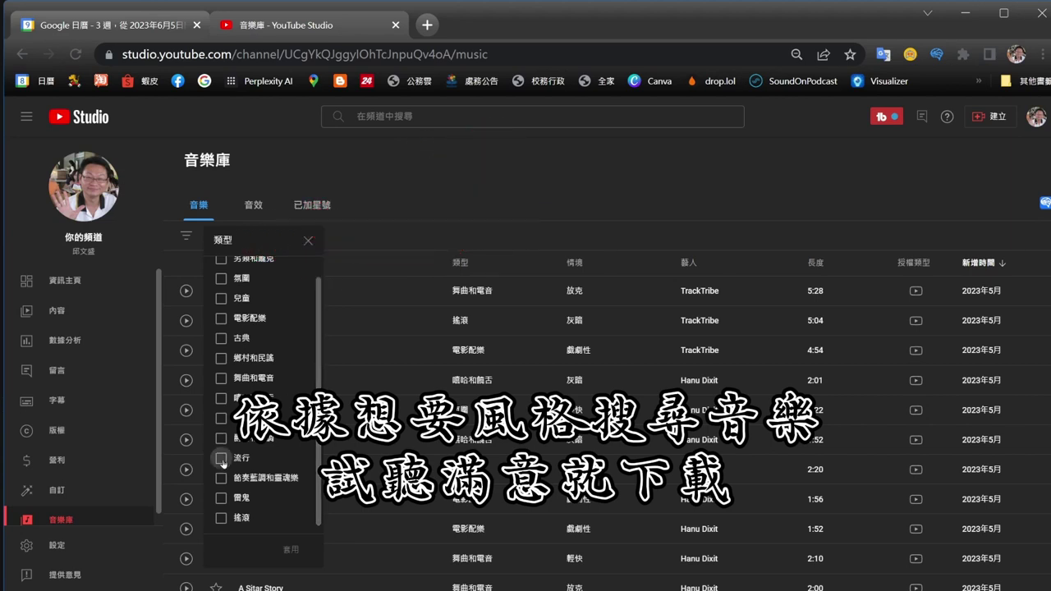
left_click(290, 549)
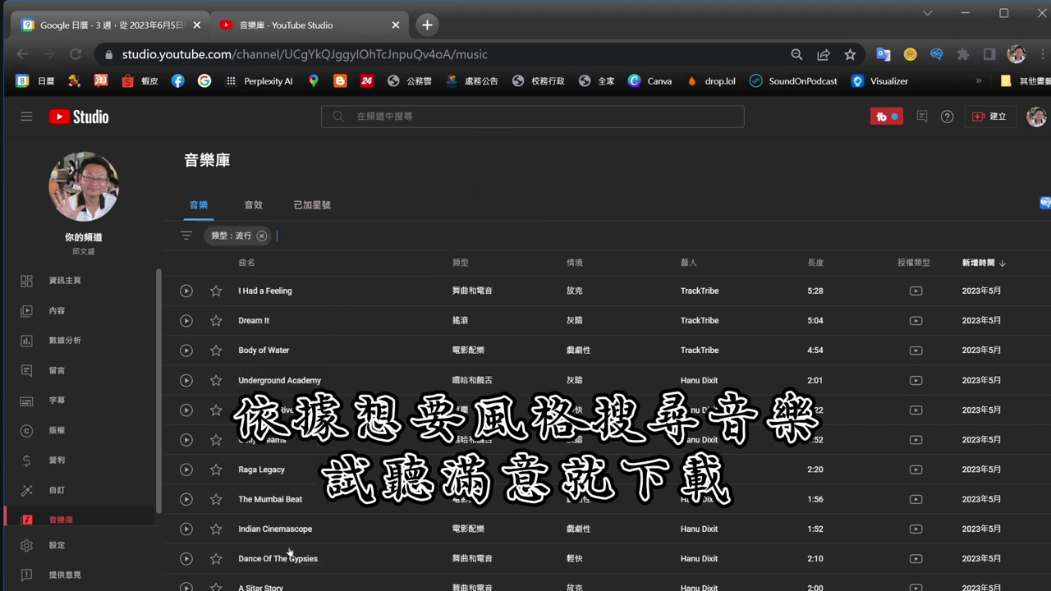
left_click(186, 320)
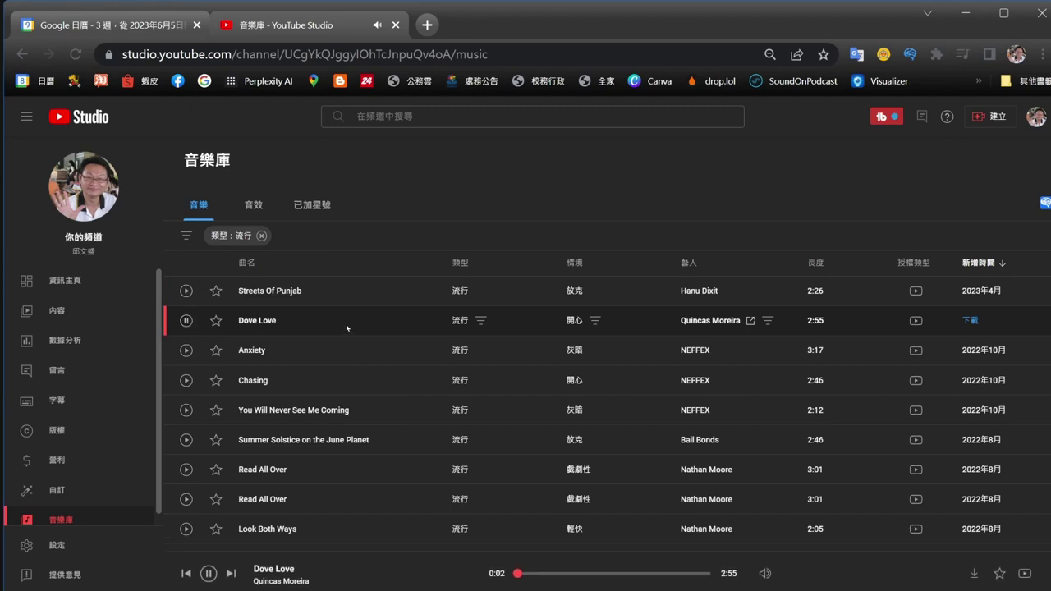
left_click(972, 321)
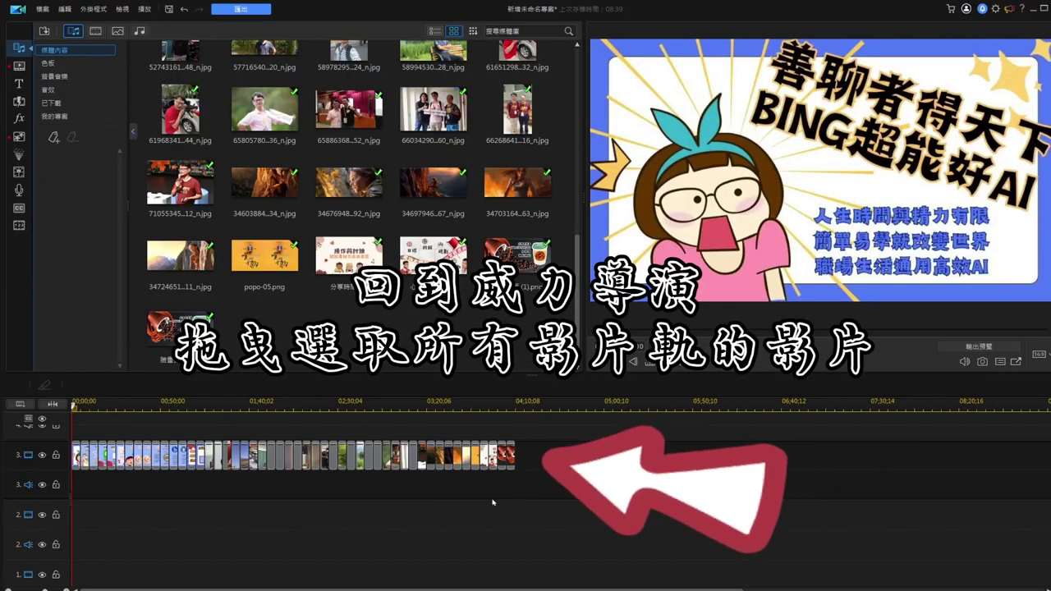
Step: Back in PowerDirector, select all image clips on video track 3 and open them in the slideshow editor (幻燈片秀編輯器)
left_click_drag(538, 487, 74, 433)
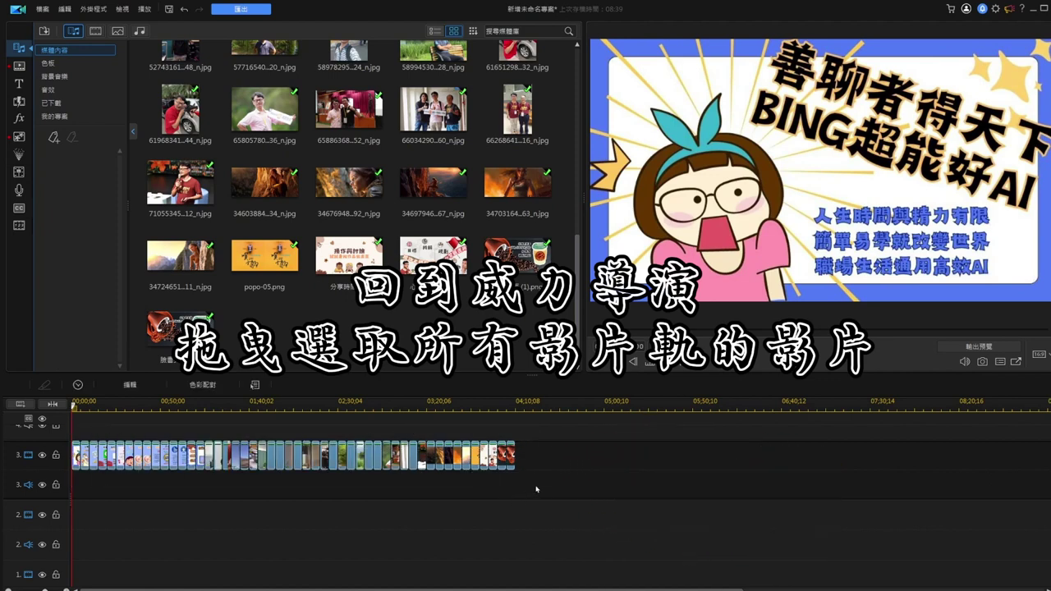
left_click_drag(535, 484, 83, 426)
right_click(485, 464)
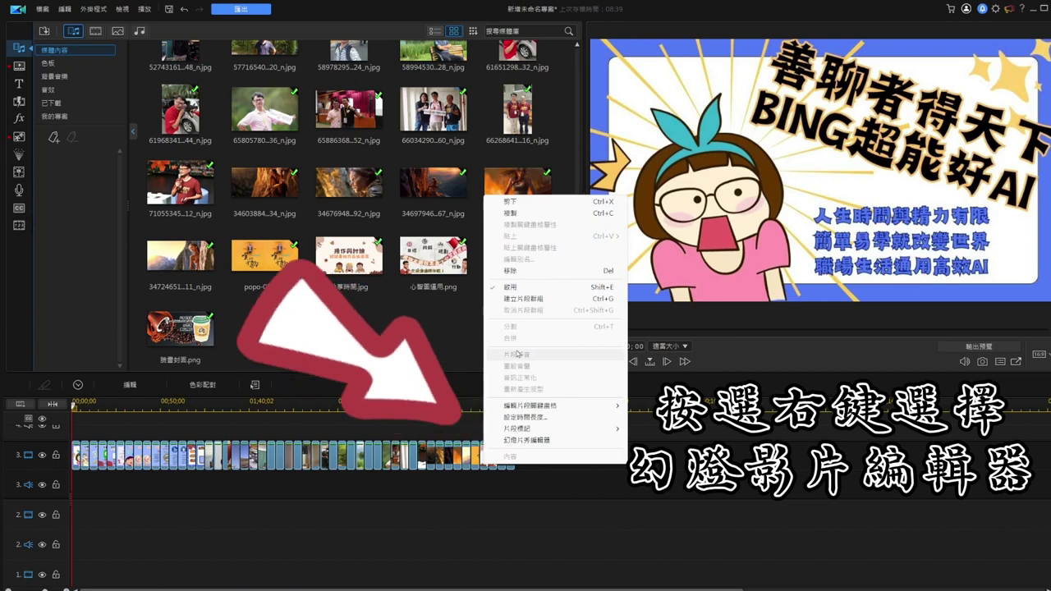
left_click(561, 442)
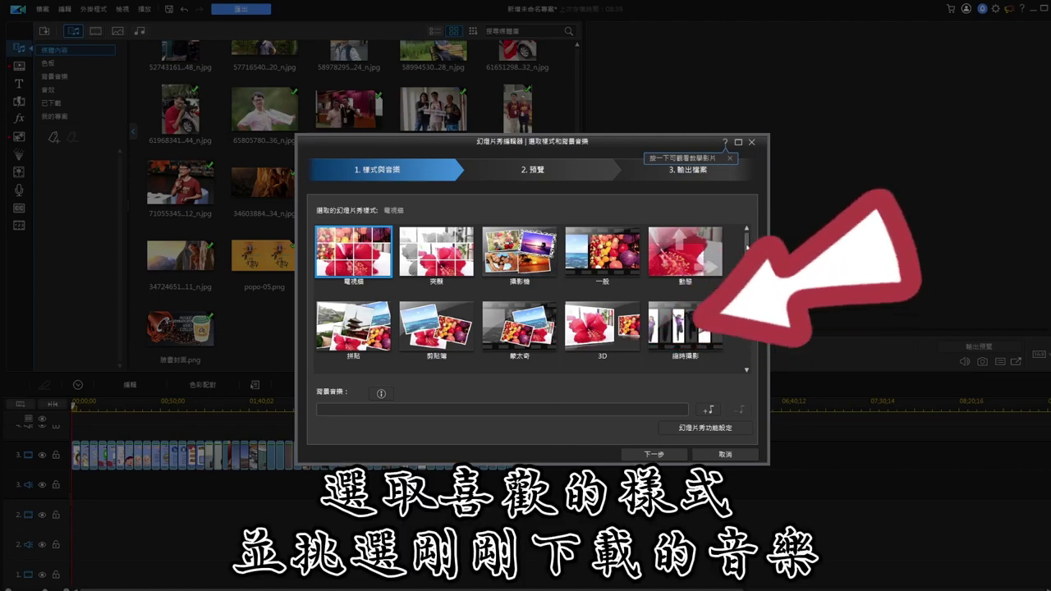
Step: Choose the 拼貼 (collage) style for the slideshow
scroll(653, 283, "down", 2)
scroll(529, 296, "up", 1)
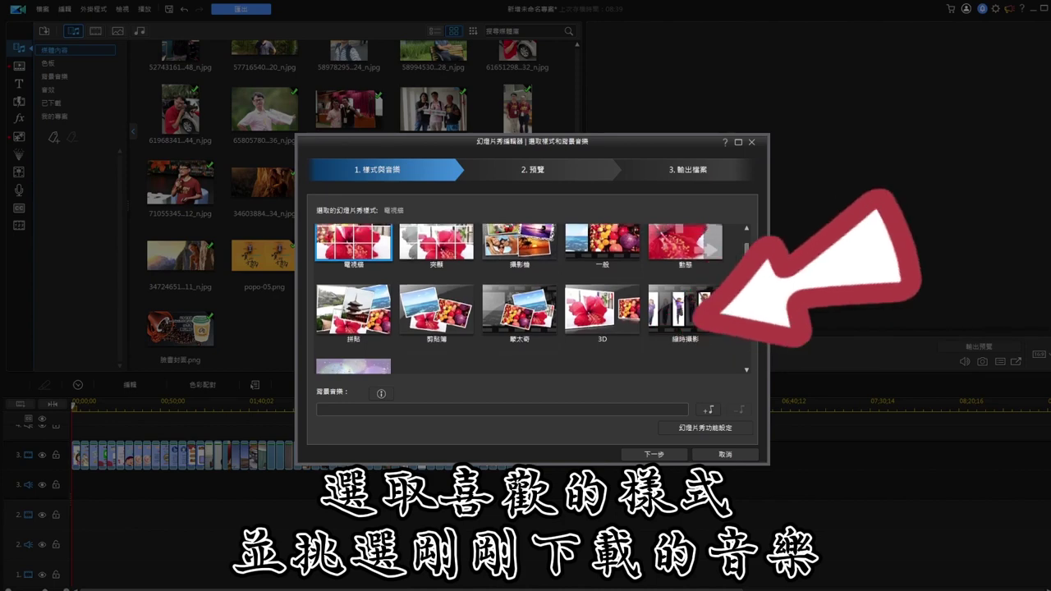
scroll(530, 296, "up", 1)
left_click(353, 308)
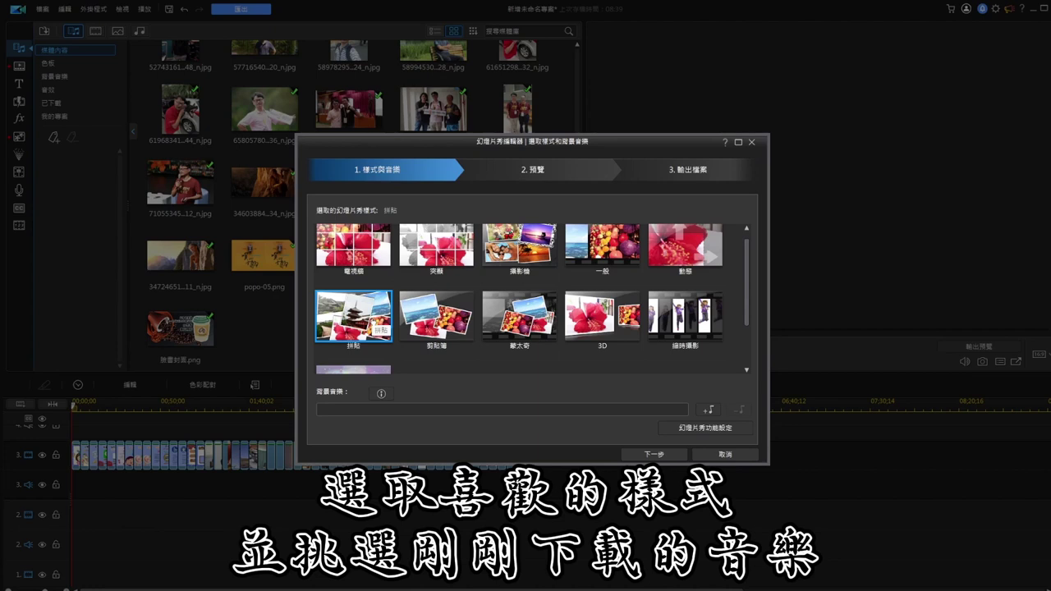
Step: Add the downloaded Dove Love MP3 from the 下載 folder as the slideshow's background music
left_click(709, 410)
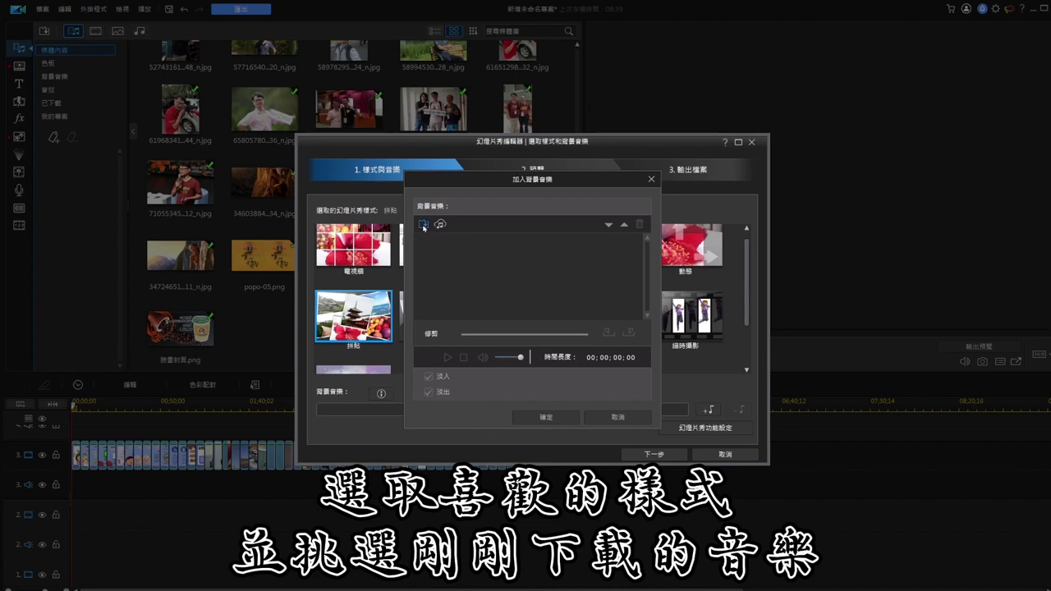
left_click(423, 224)
left_click(475, 279)
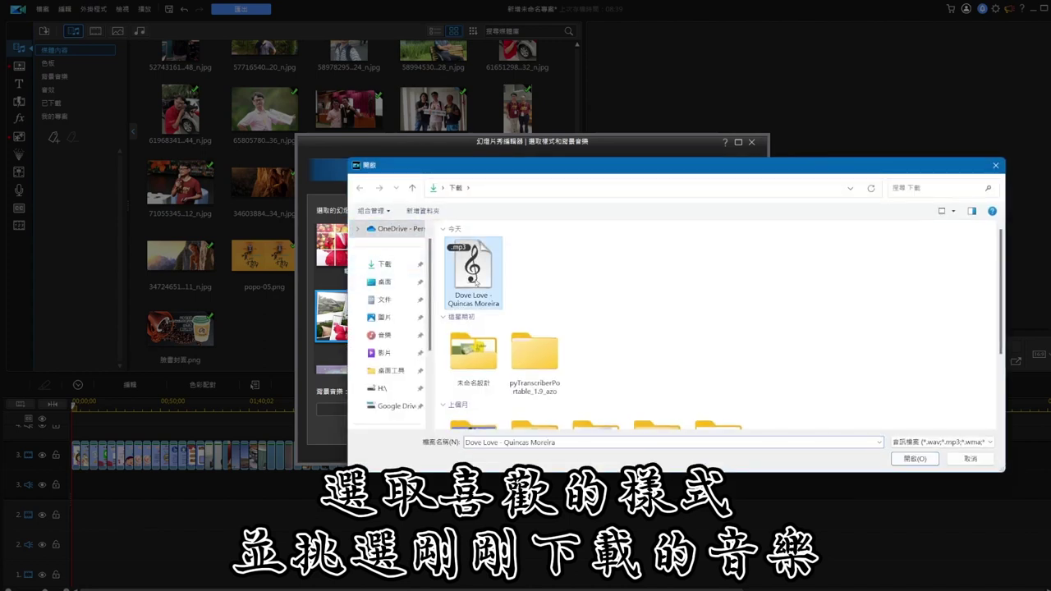
left_click(933, 463)
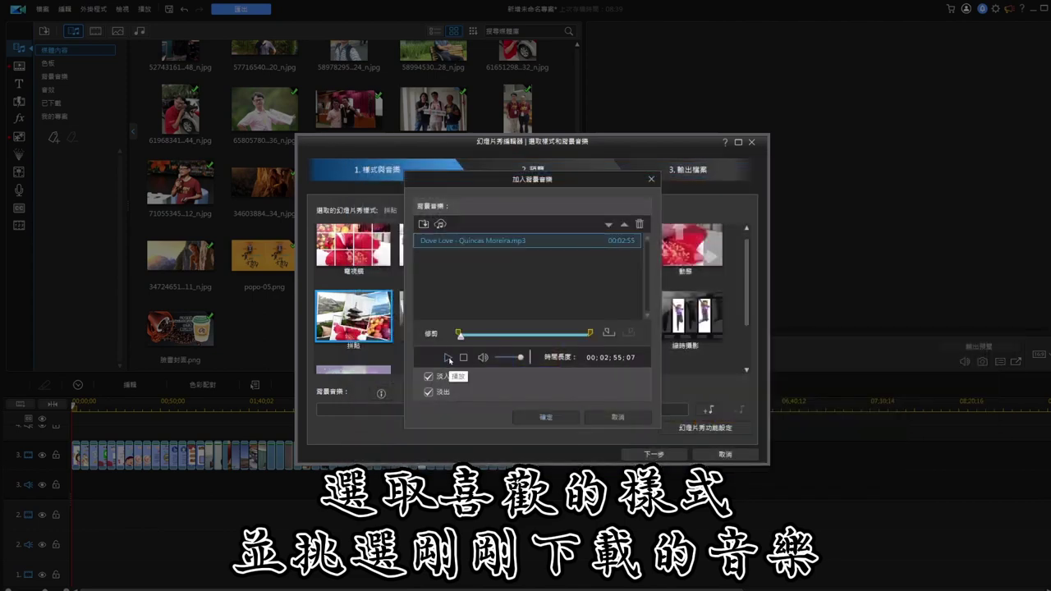
left_click(546, 417)
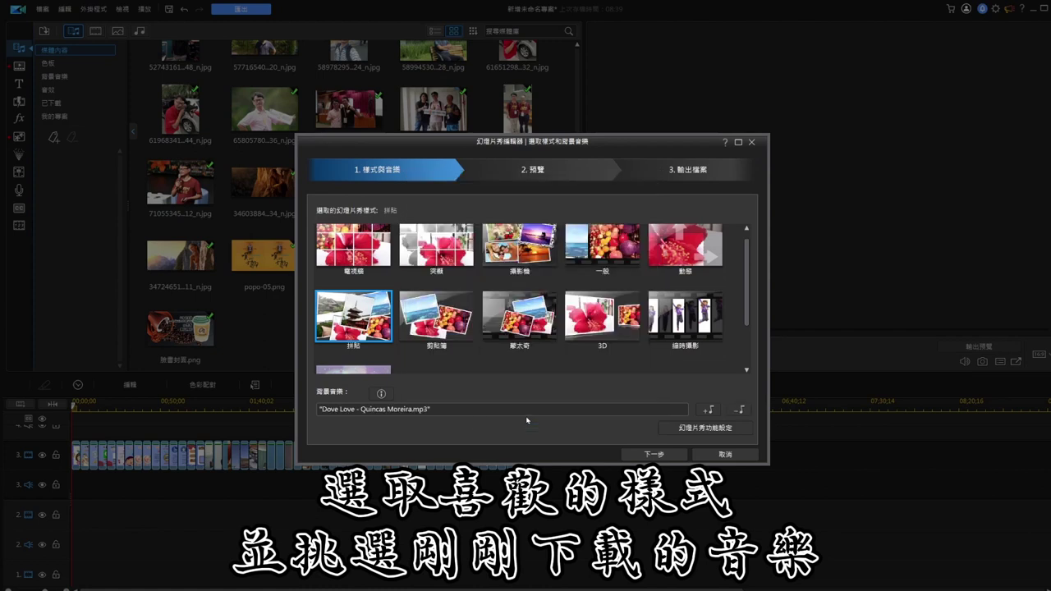
Step: Preview the slideshow and choose 匯出影片 as its output, accepting that it replaces the selected timeline clips
left_click(664, 458)
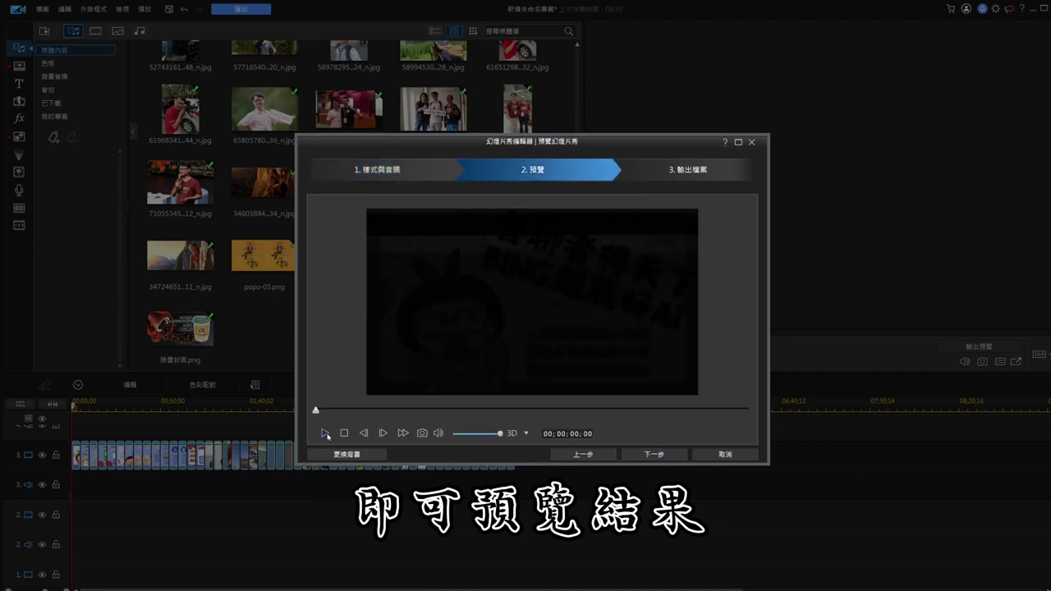
left_click(325, 434)
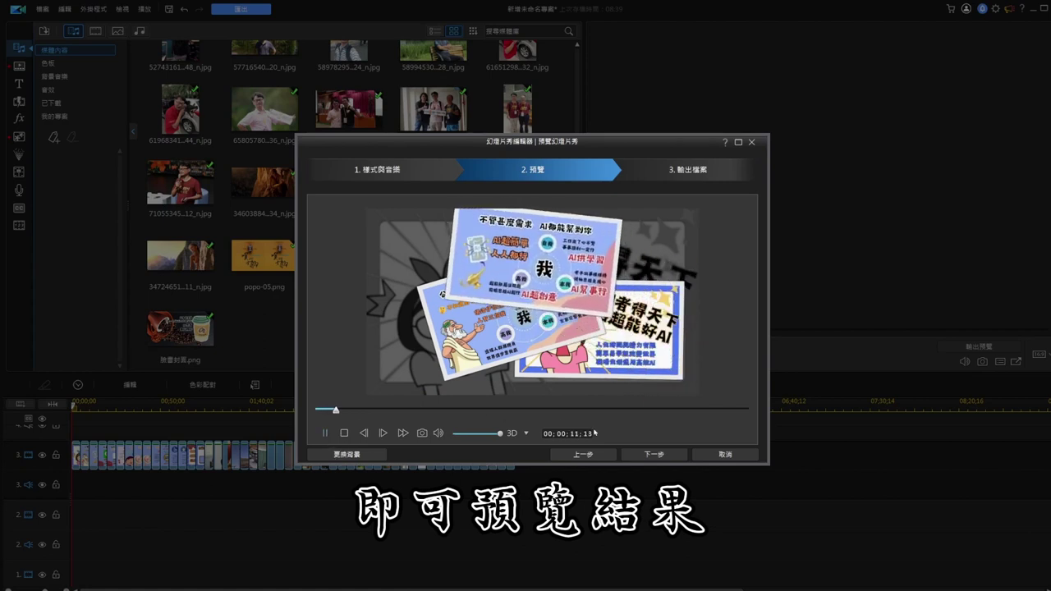
left_click(663, 459)
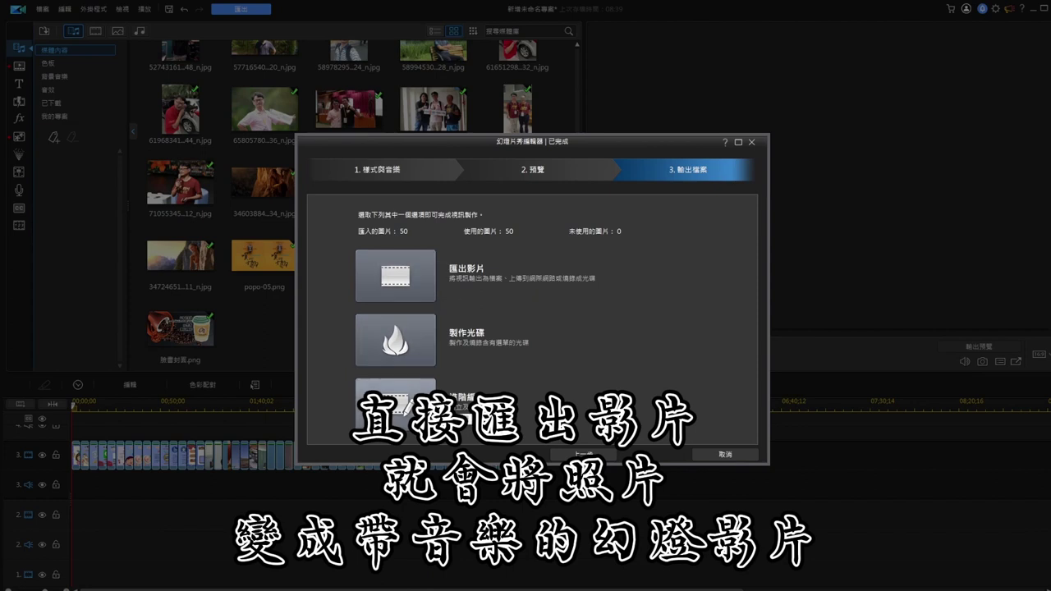
left_click(431, 267)
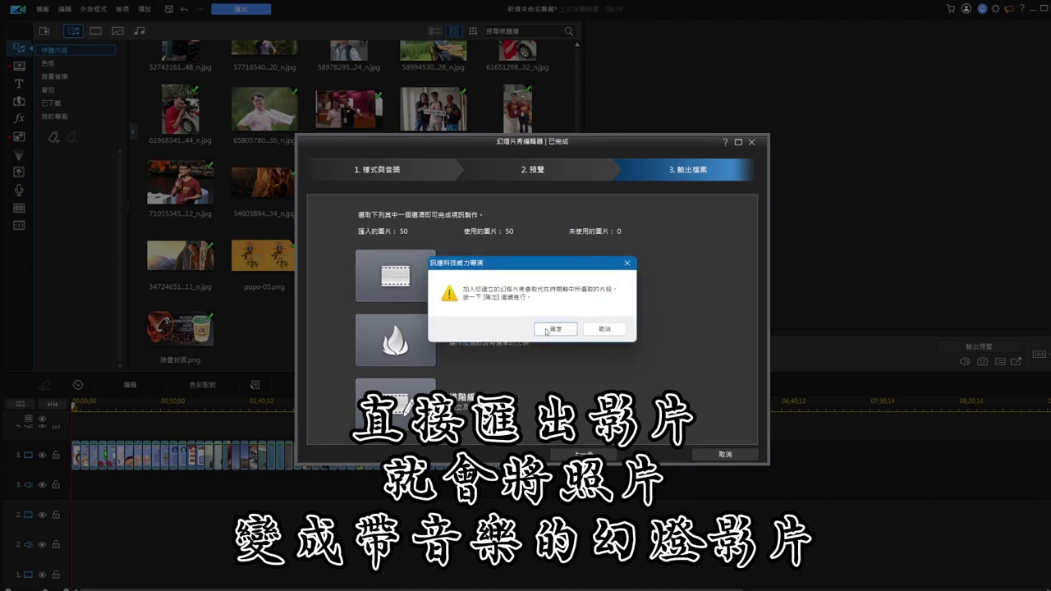
left_click(562, 332)
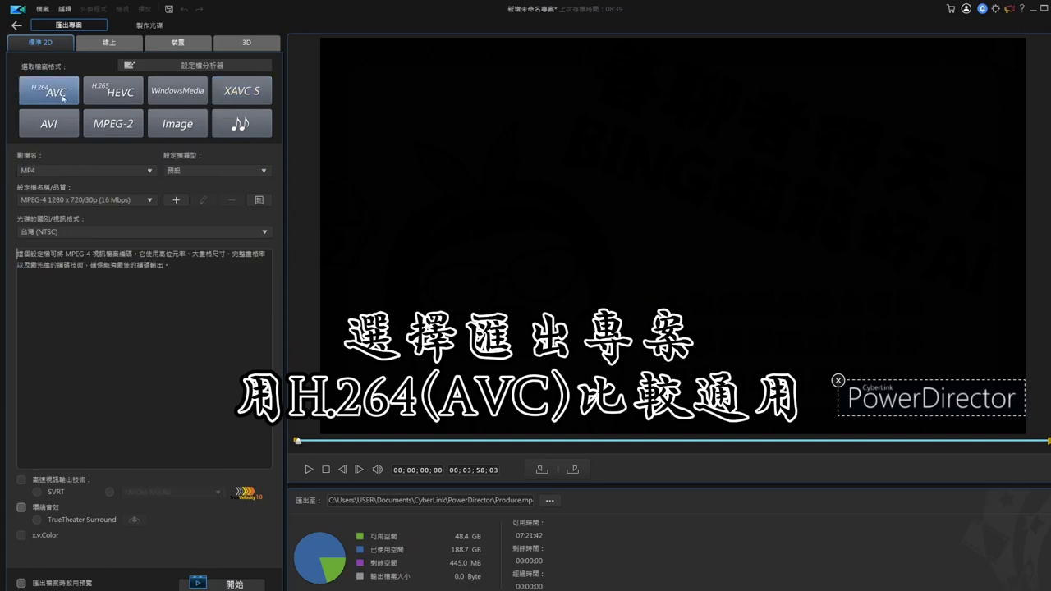
Step: Set the H.264 export profile to MPEG-4 1920 x 1080/30p (16 Mbps) and enable the TrueTheater Surround sound effect (環繞音效)
left_click(88, 203)
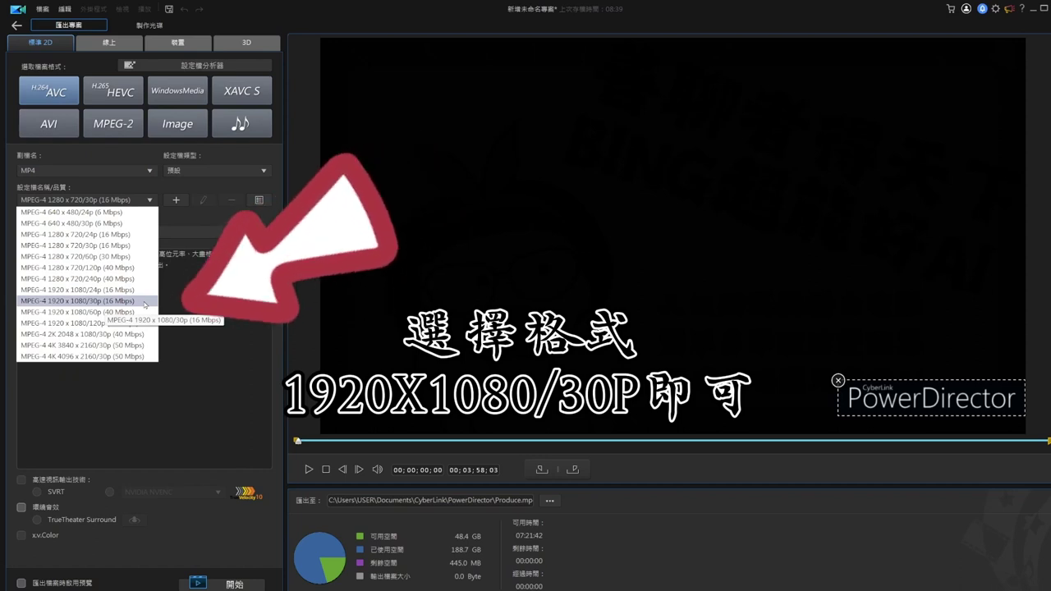
left_click(144, 302)
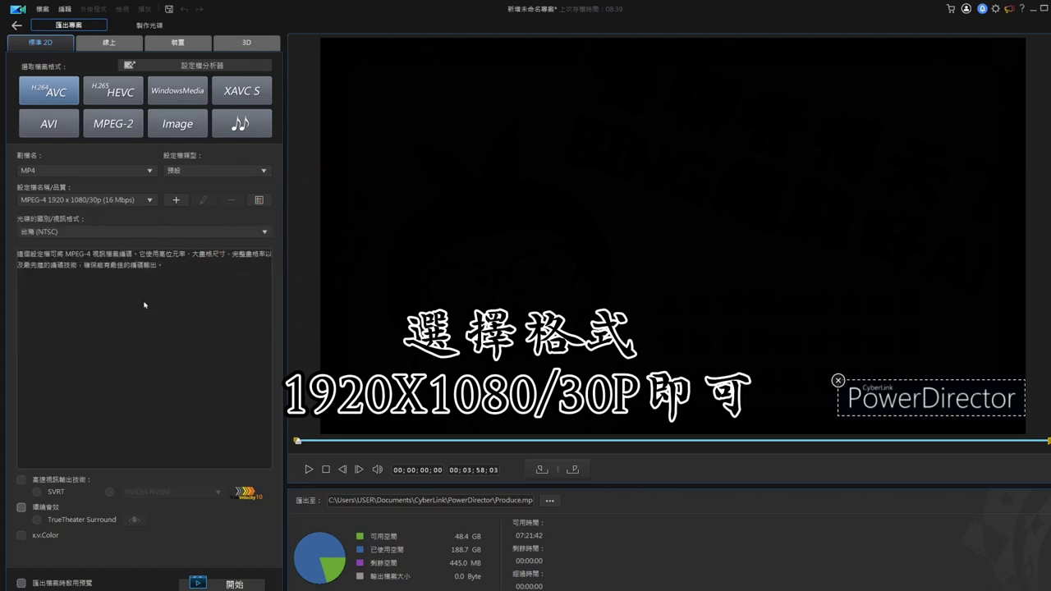
left_click(22, 507)
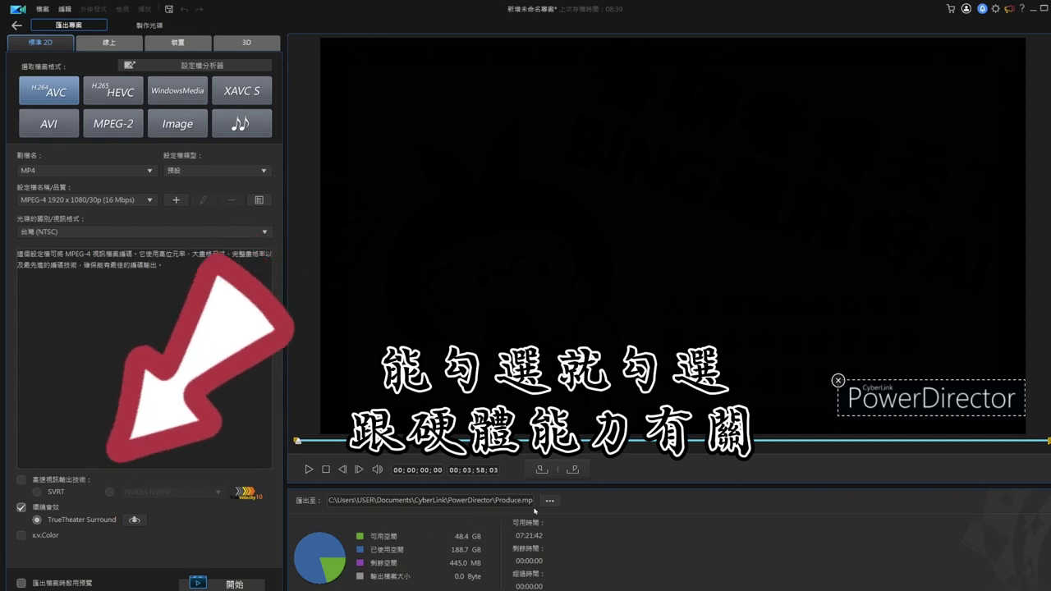
Step: Set the output file to 畢業紀念.mp4 on the desktop (桌面) and start rendering the video
left_click(548, 500)
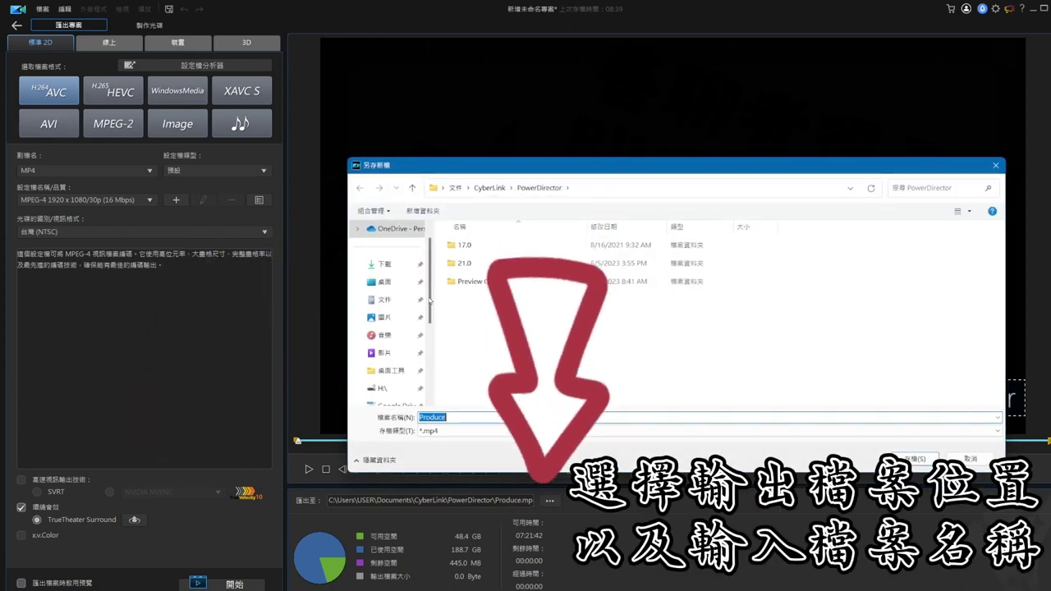
left_click(392, 281)
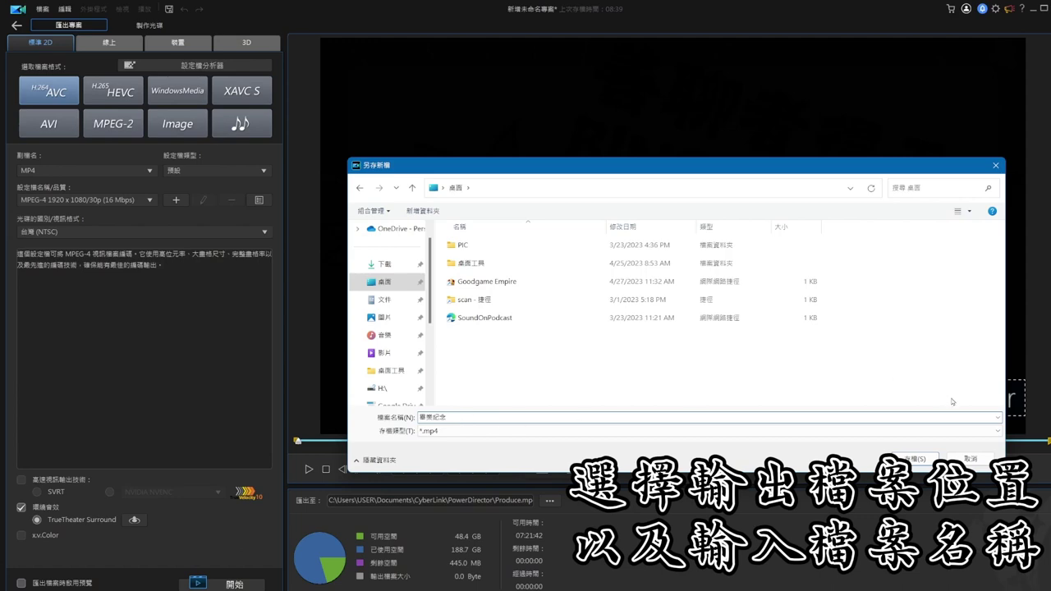
left_click(917, 459)
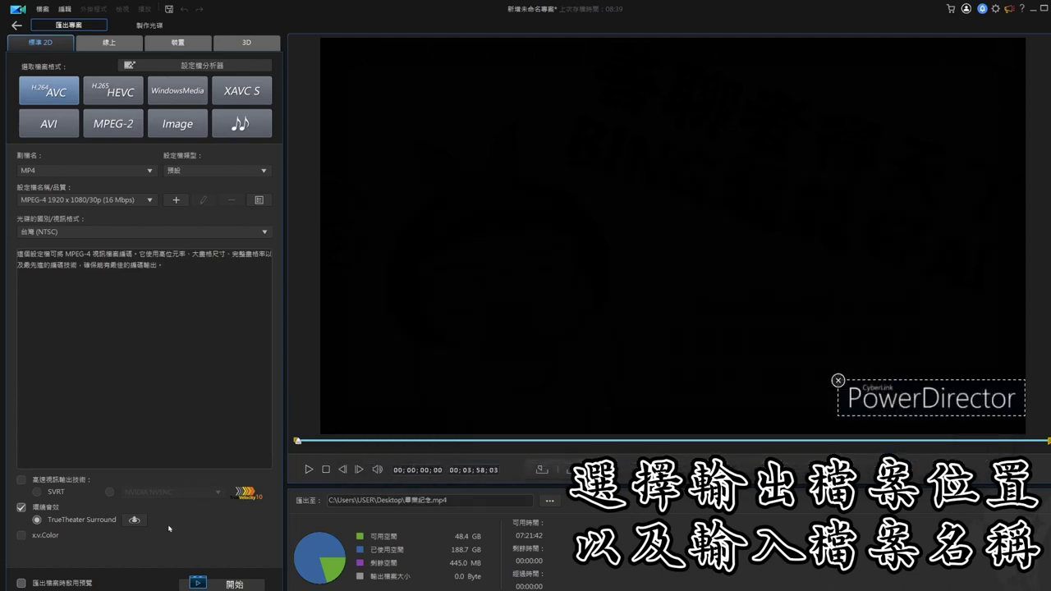
left_click(229, 584)
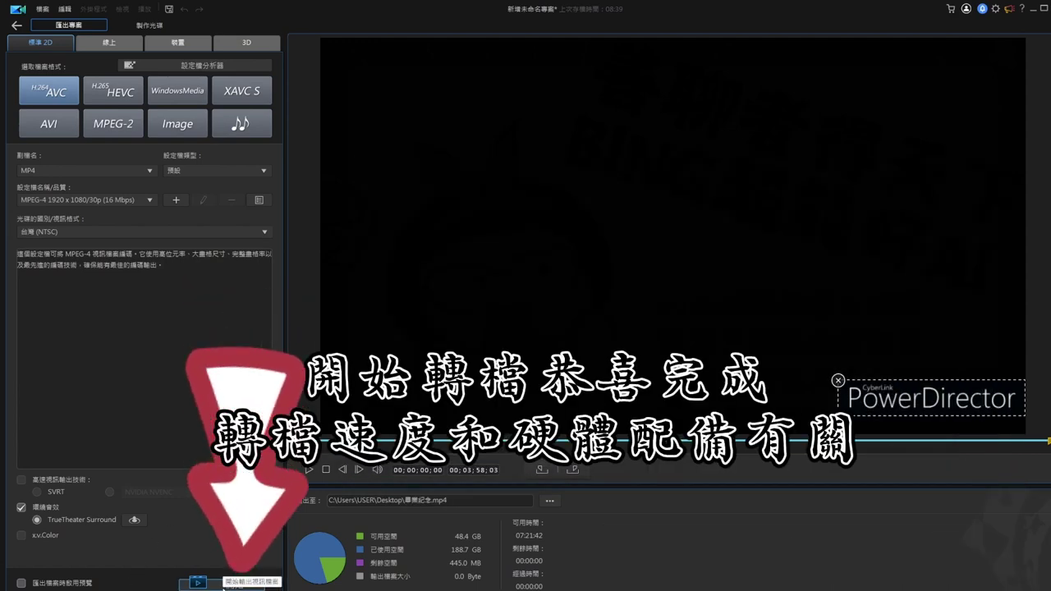